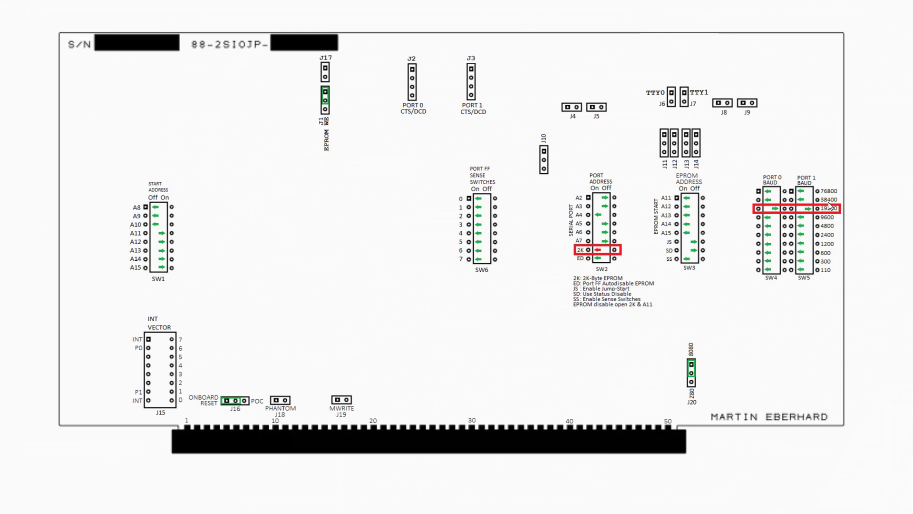
pyautogui.click(824, 209)
pyautogui.click(872, 152)
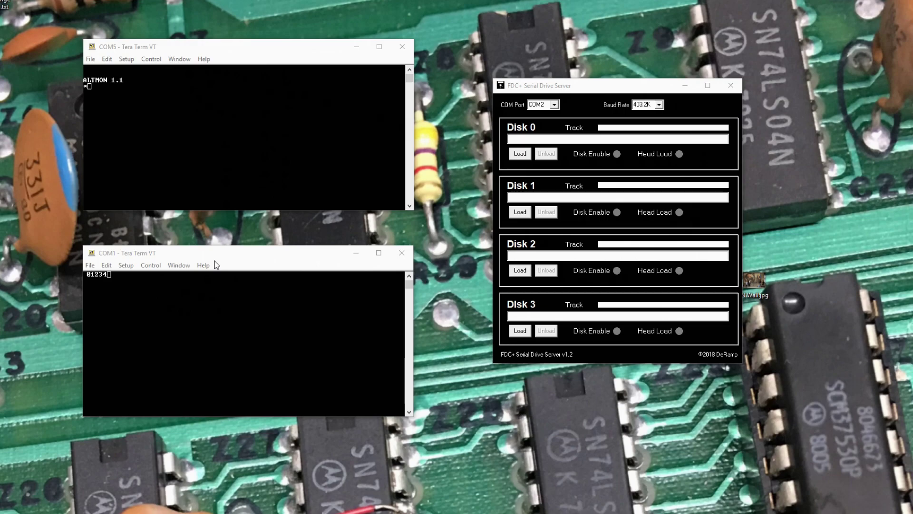
# Try to dump memory from address F800 at the ALTMON prompt in the COM5 terminal
pyautogui.click(211, 47)
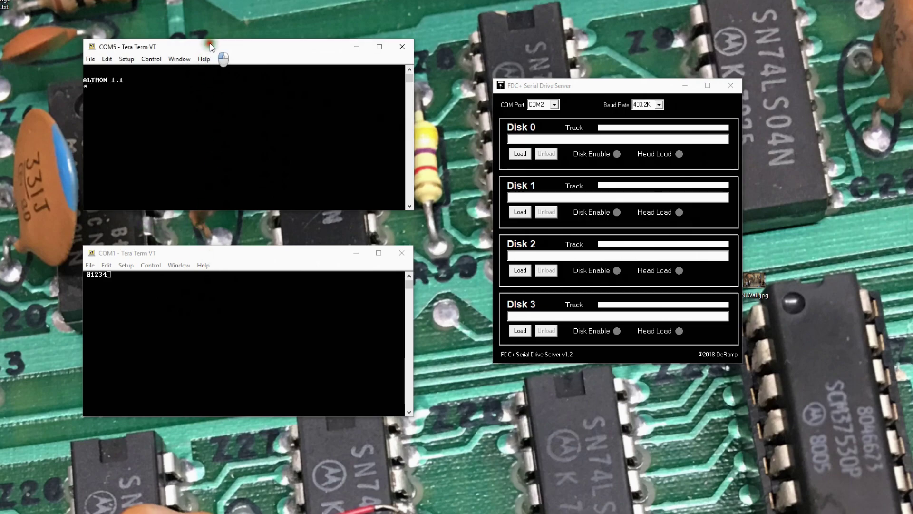
pyautogui.write('DUMP ')
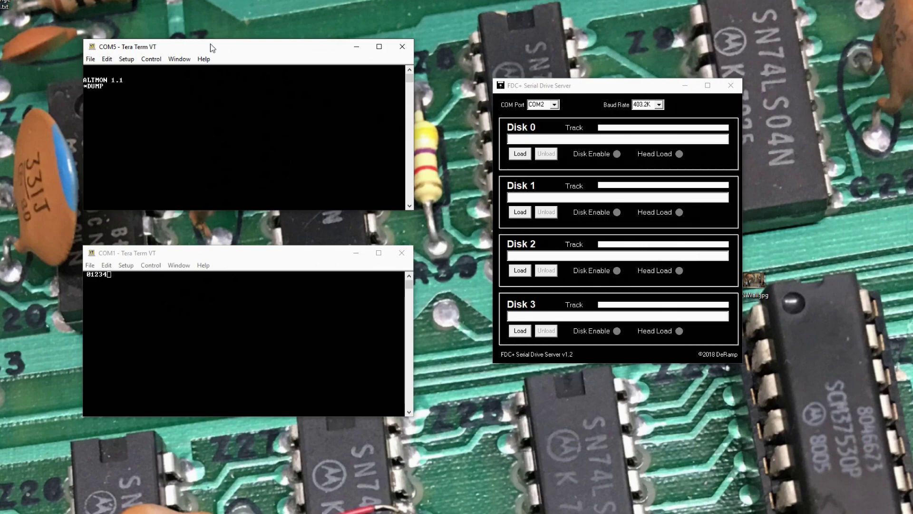
pyautogui.write('f800 ff')
pyautogui.press('Return')
pyautogui.write('dump')
pyautogui.press('Return')
pyautogui.press('Return')
# Dump the memory contents through the end of the address space, FFFF, and return to a fresh monitor prompt
pyautogui.write('d')
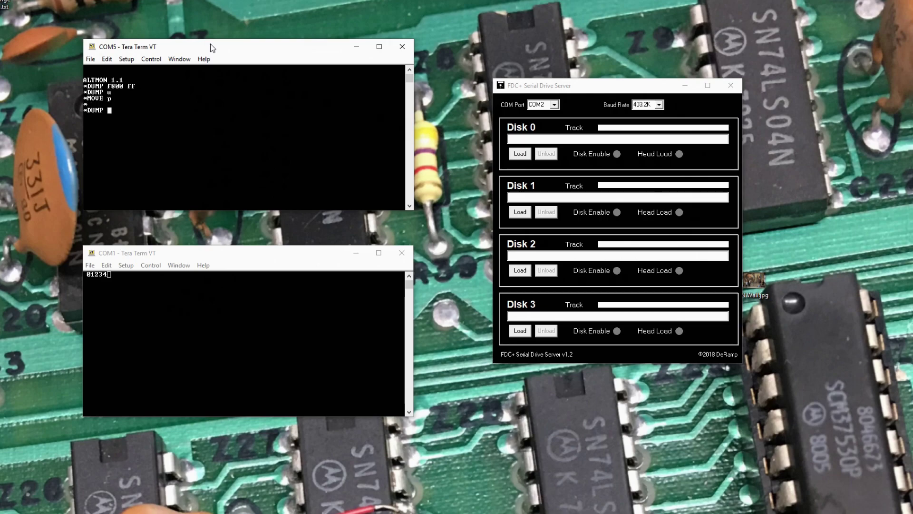
pyautogui.write('F890FFF')
pyautogui.press('Return')
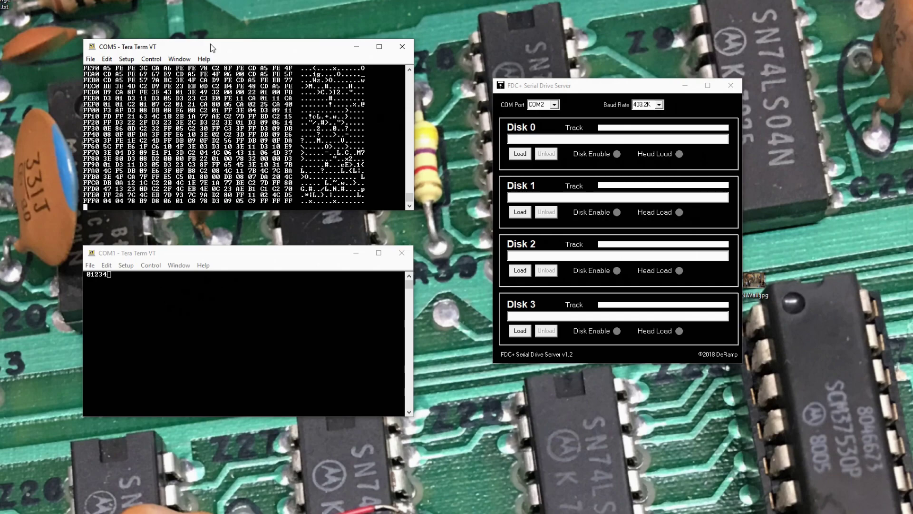
pyautogui.press('Return')
pyautogui.press('Return')
pyautogui.press('Return')
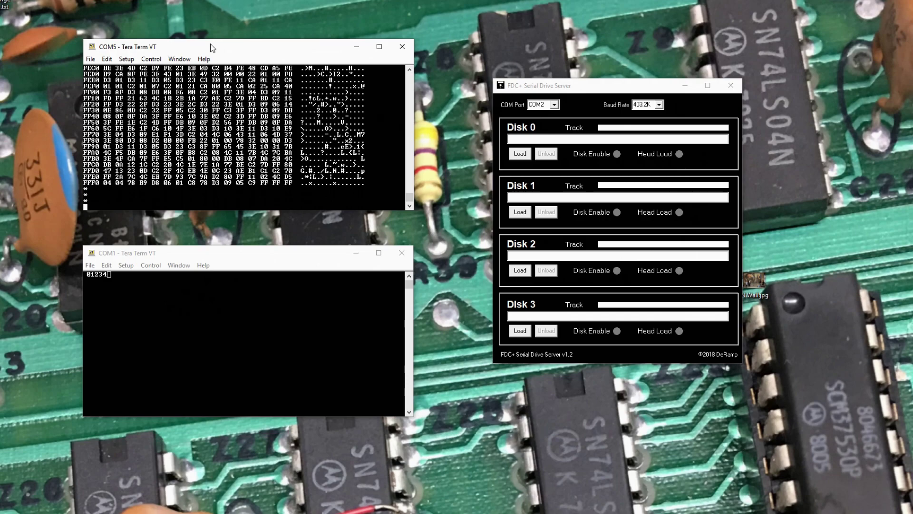
# Load the disk image cpm48k.dsk into Disk 0 of the FDC+ Serial Drive Server
pyautogui.click(519, 105)
pyautogui.click(525, 155)
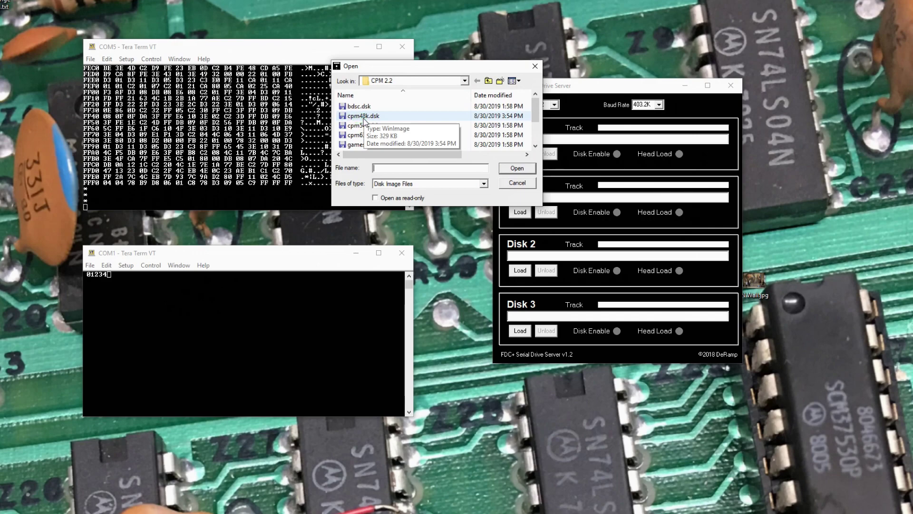
pyautogui.doubleClick(363, 117)
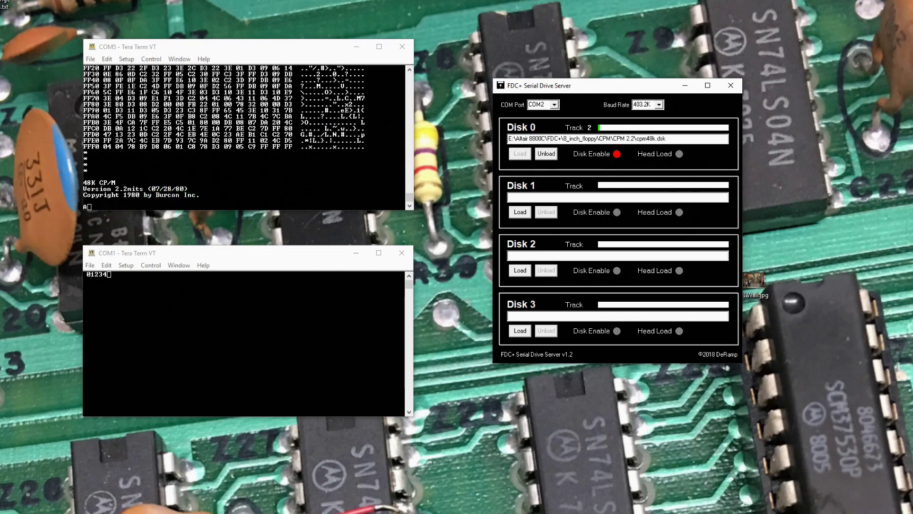
# Clear the leftover characters from the COM1 terminal's screen
pyautogui.click(139, 275)
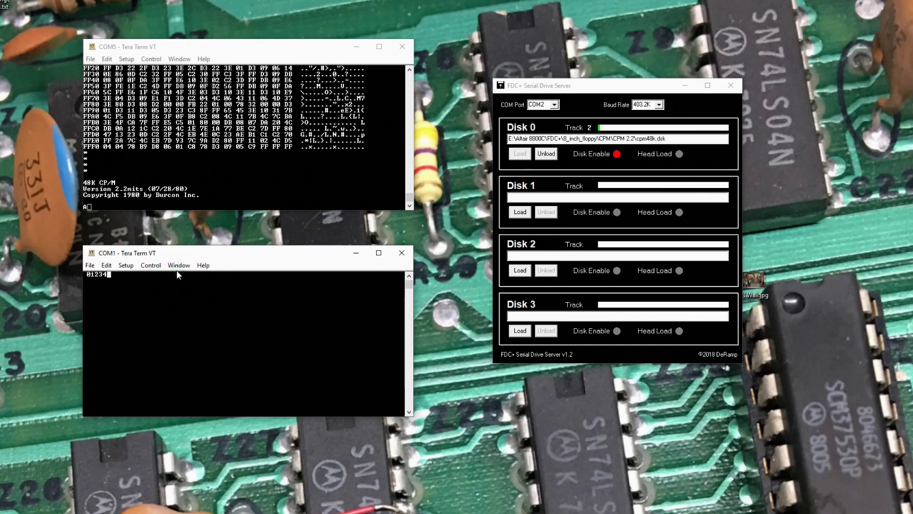
pyautogui.click(106, 265)
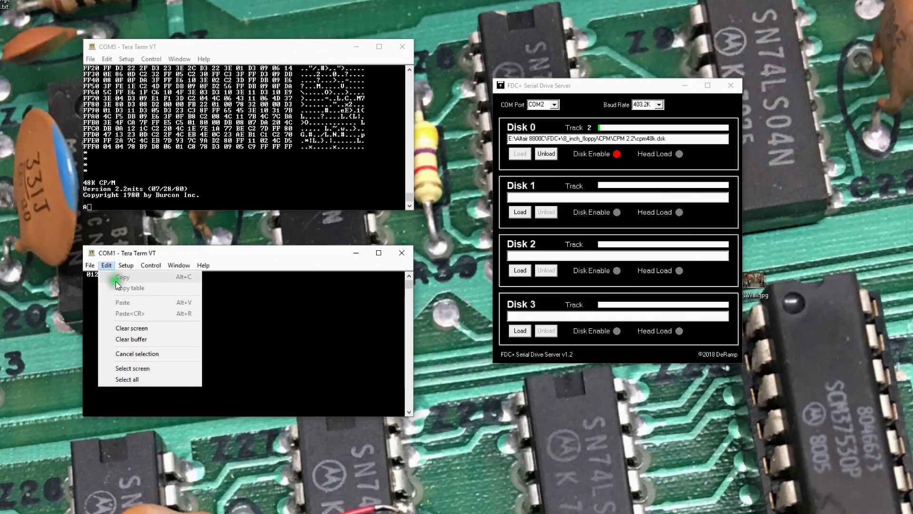
pyautogui.click(125, 329)
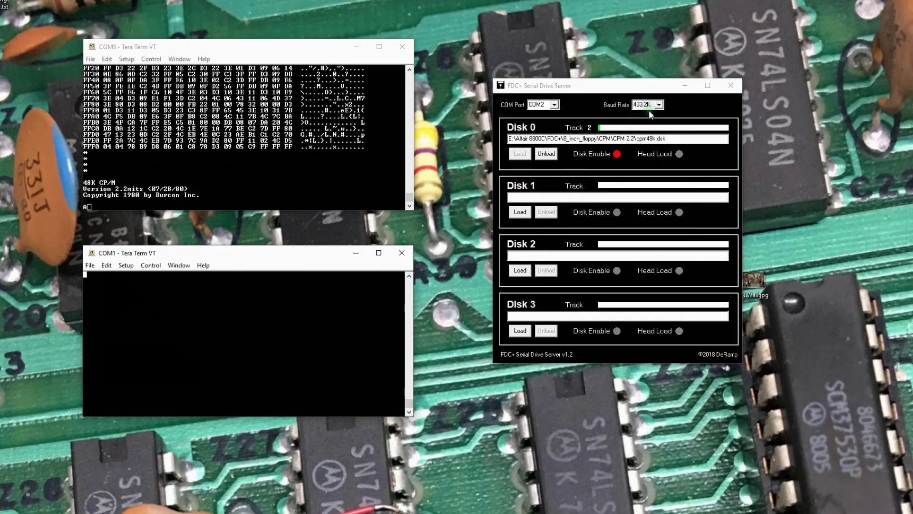
# Test that the CP/M prompt in the COM5 terminal responds by entering several blank lines
pyautogui.click(326, 183)
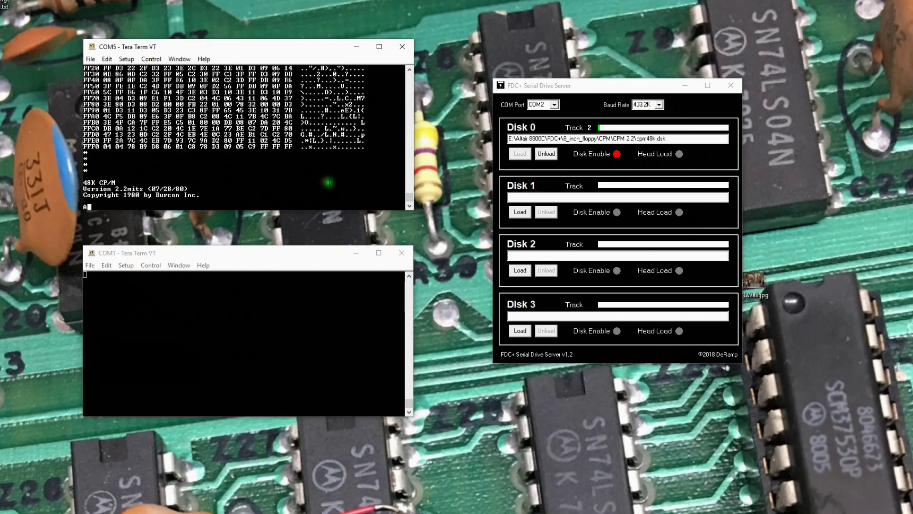
pyautogui.press('Return')
pyautogui.press('Return')
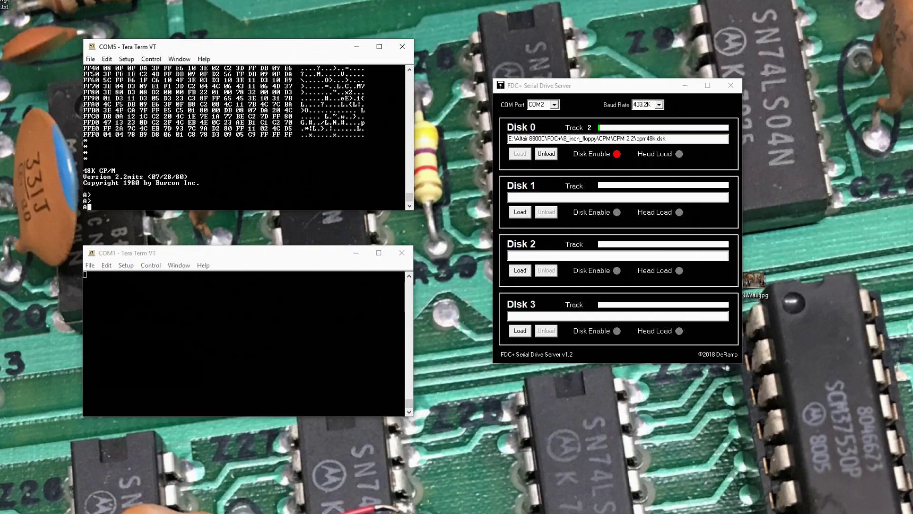
pyautogui.press('Return')
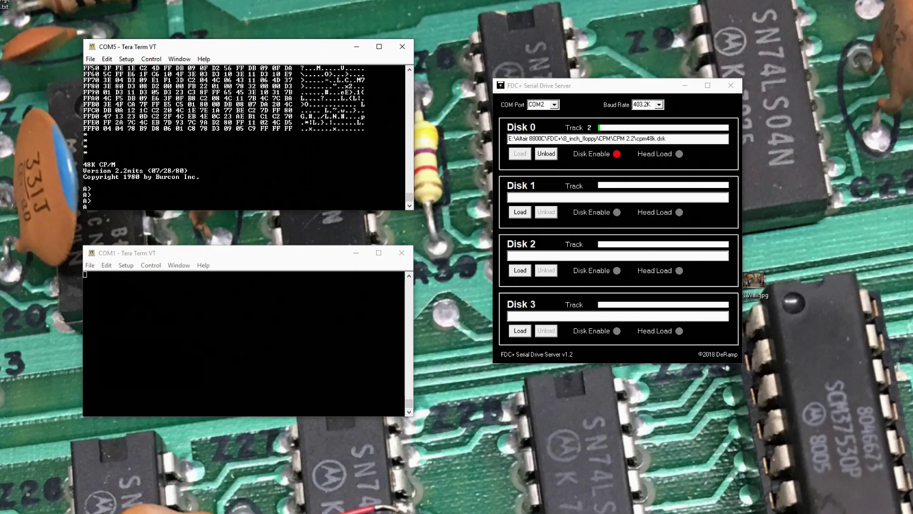
pyautogui.press('Return')
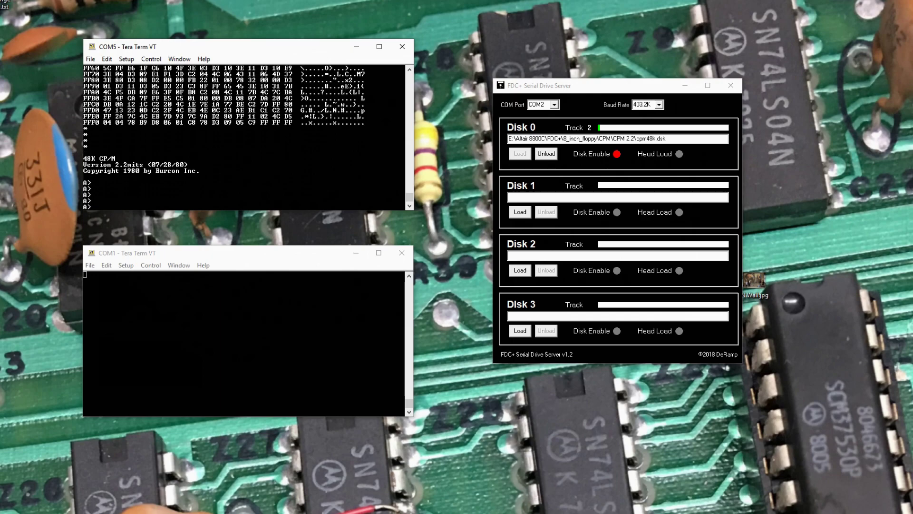
# Start MBASIC from the CP/M prompt on drive A
pyautogui.write('MBASI')
pyautogui.press('Return')
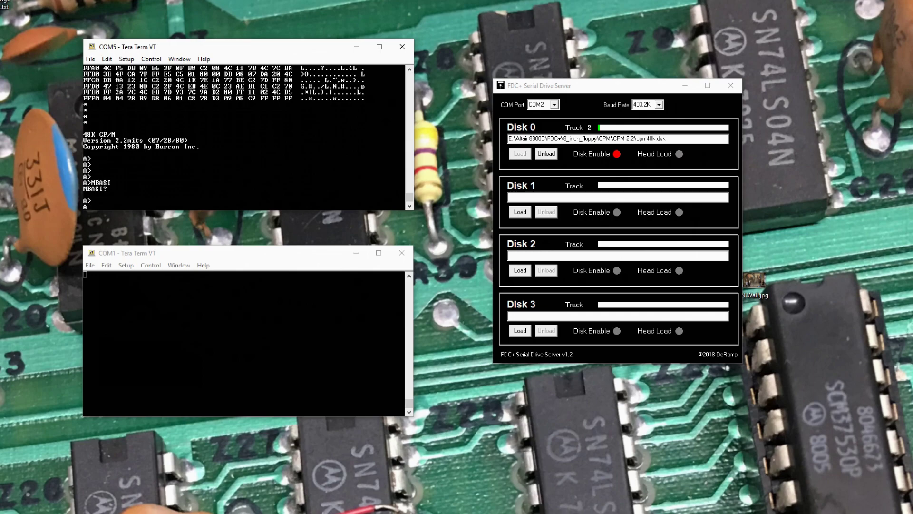
pyautogui.write('MBASIC')
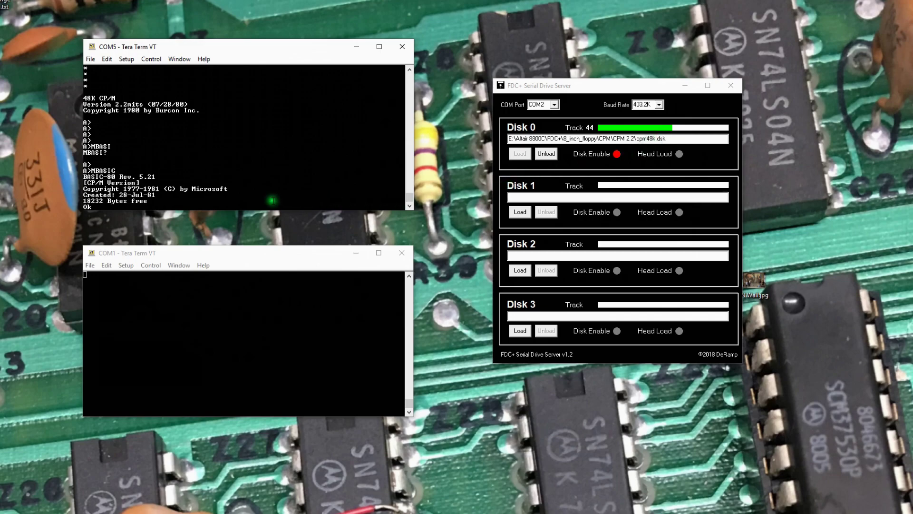
pyautogui.press('Return')
pyautogui.press('Return')
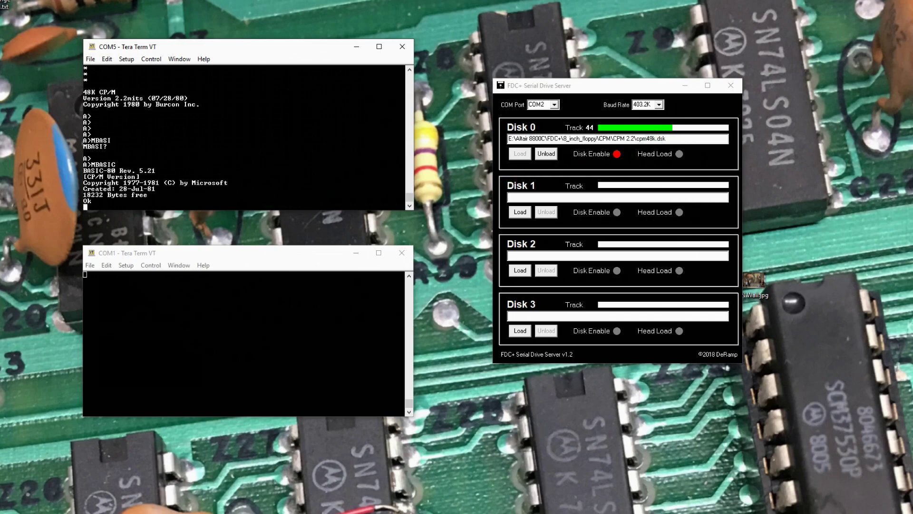
pyautogui.press('Return')
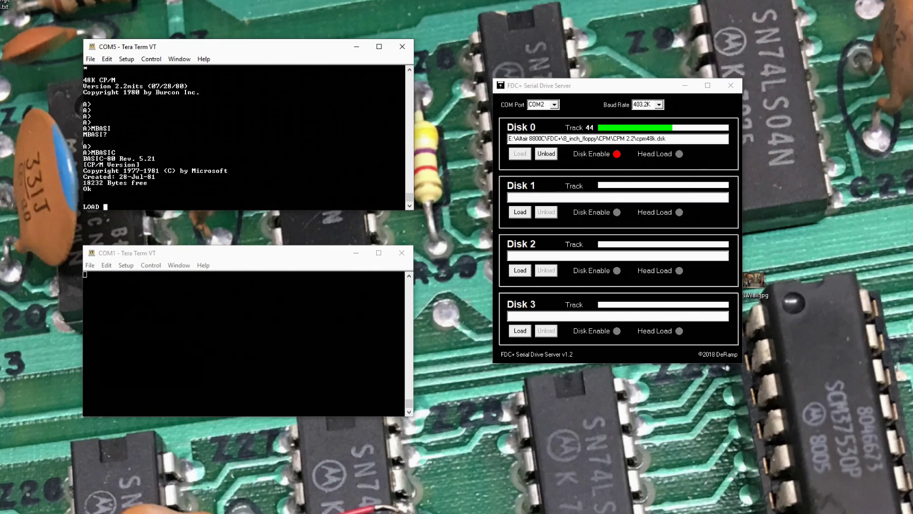
# Load the program "IOTEST.BAS" in BASIC and list its lines
pyautogui.write('LOAD "IOTEST.BAS"')
pyautogui.press('Return')
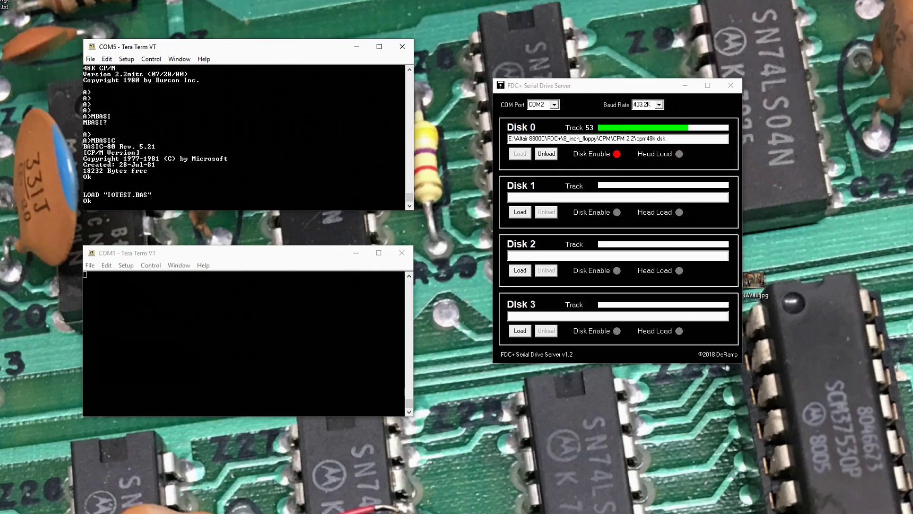
pyautogui.press('Return')
pyautogui.write('LIST')
pyautogui.press('Return')
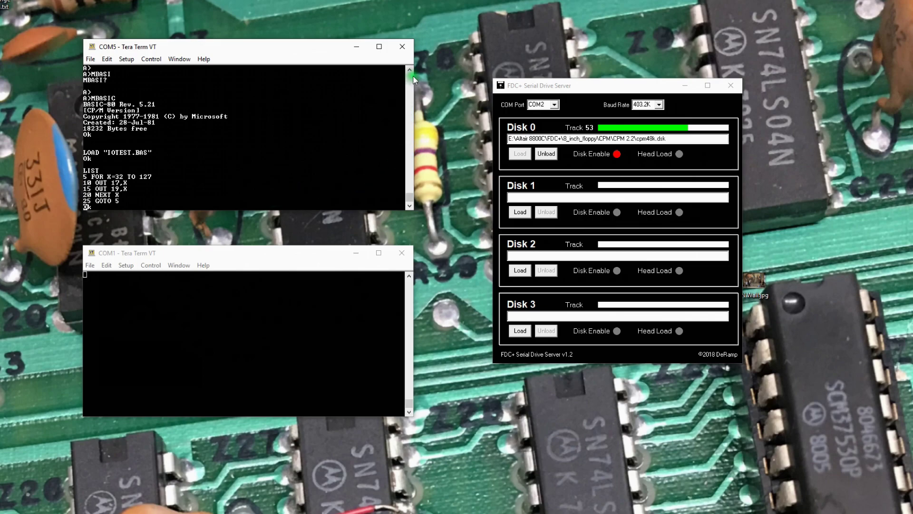
# Close the COM5 terminal and open a new Tera Term window, placing it above the COM1 terminal
pyautogui.click(402, 46)
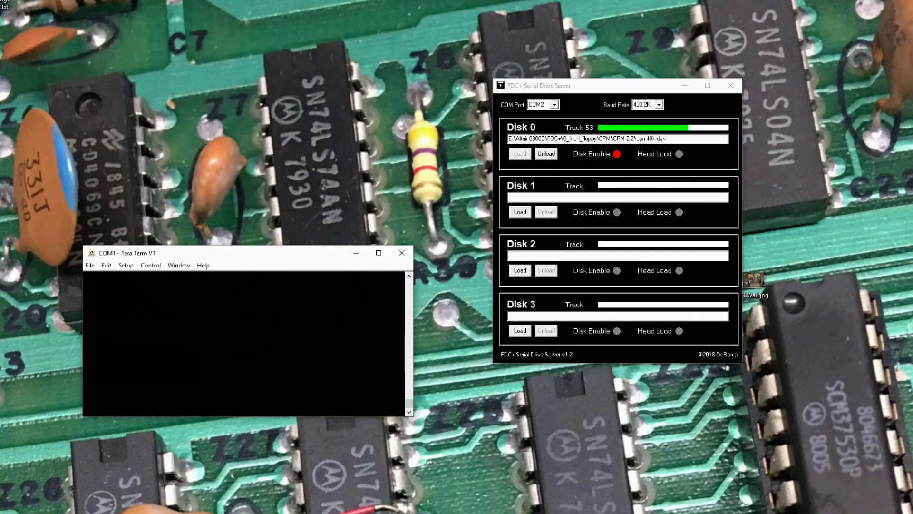
pyautogui.rightClick(324, 513)
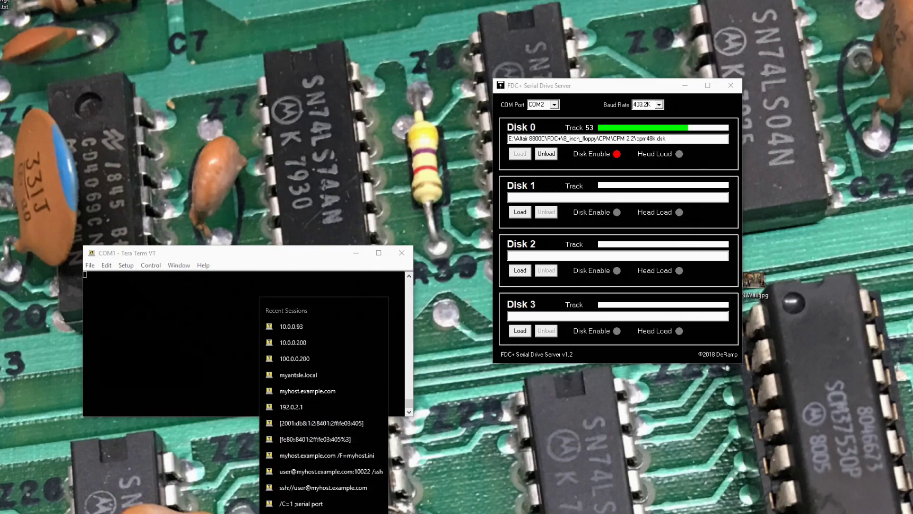
pyautogui.click(334, 469)
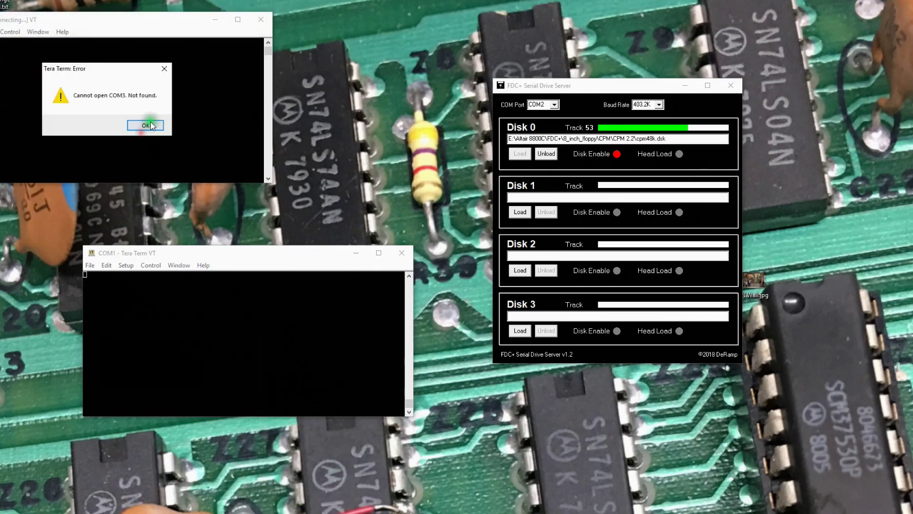
pyautogui.click(143, 125)
pyautogui.moveTo(139, 25); pyautogui.dragTo(271, 42)
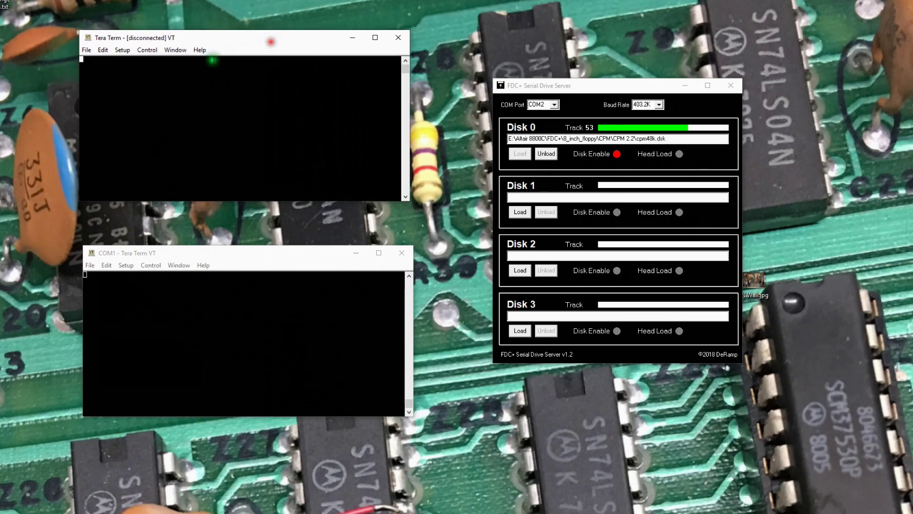
# Configure the new terminal's serial connection to port COM5 at a speed of 19200
pyautogui.click(122, 50)
pyautogui.click(147, 105)
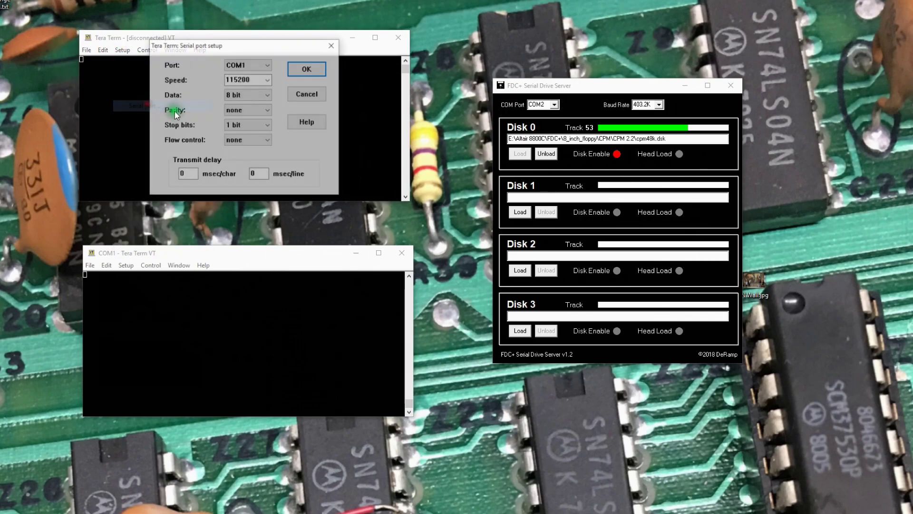
pyautogui.click(268, 64)
pyautogui.click(255, 91)
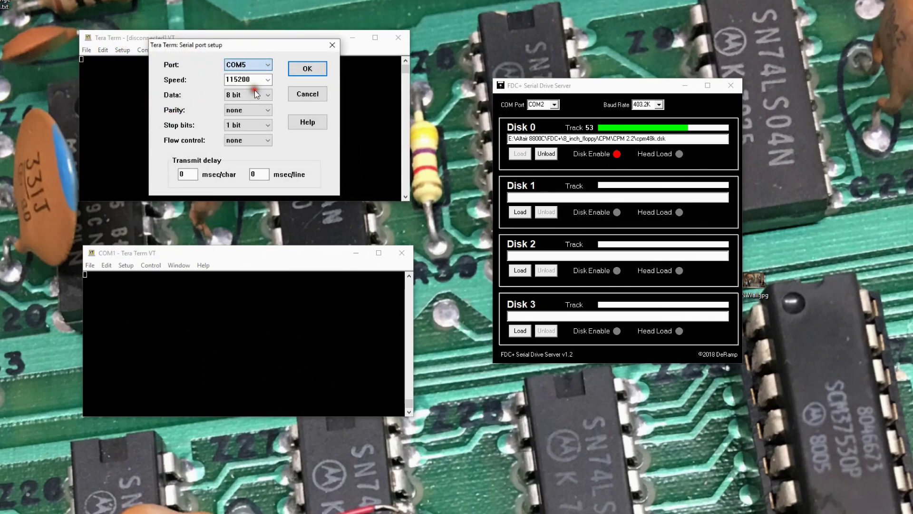
pyautogui.click(268, 80)
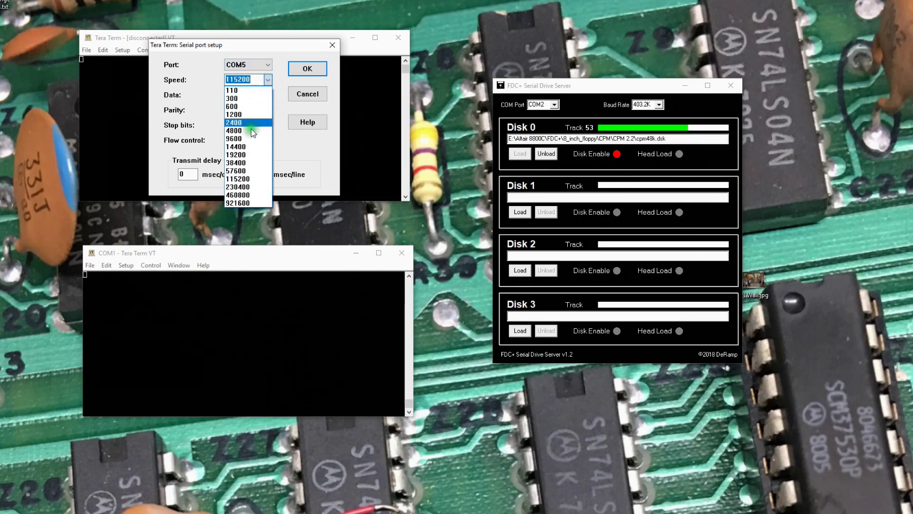
pyautogui.click(246, 154)
pyautogui.click(309, 68)
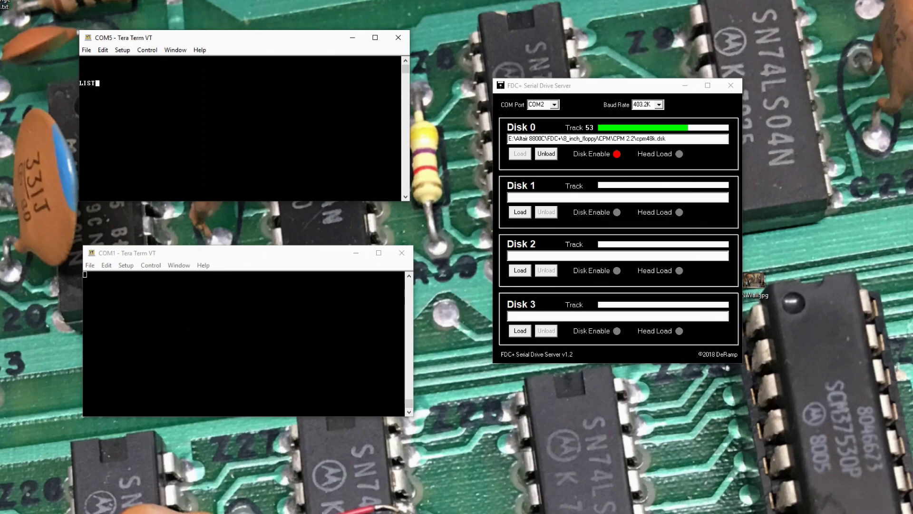
# List the loaded I/O test program in the COM5 terminal and run it, interrupting it after some output
pyautogui.press('Return')
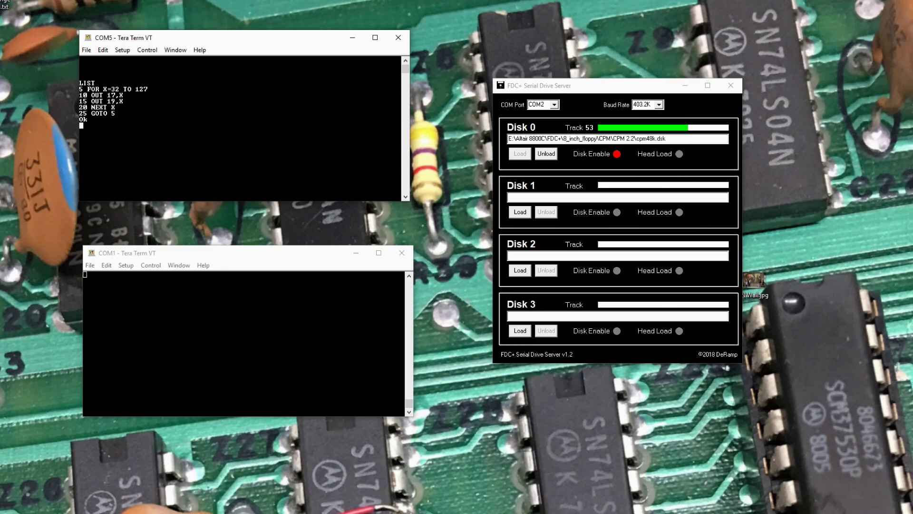
pyautogui.click(255, 45)
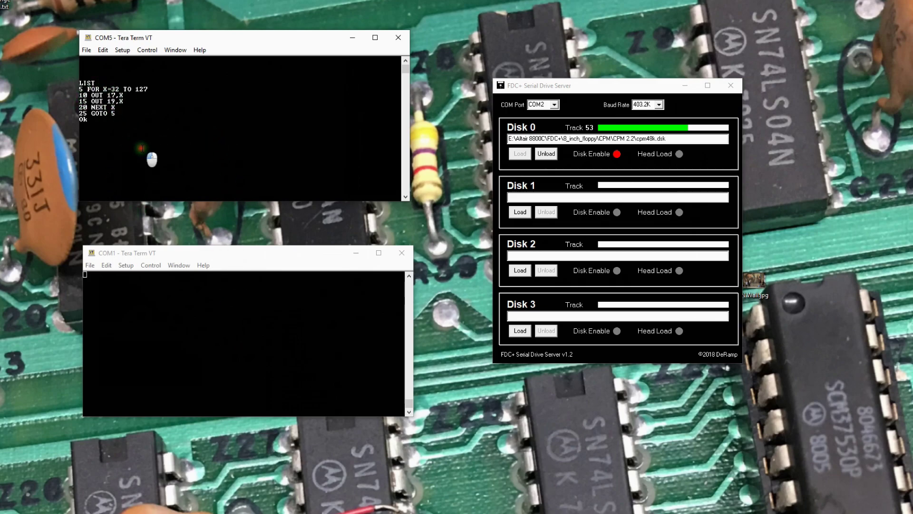
pyautogui.write('R')
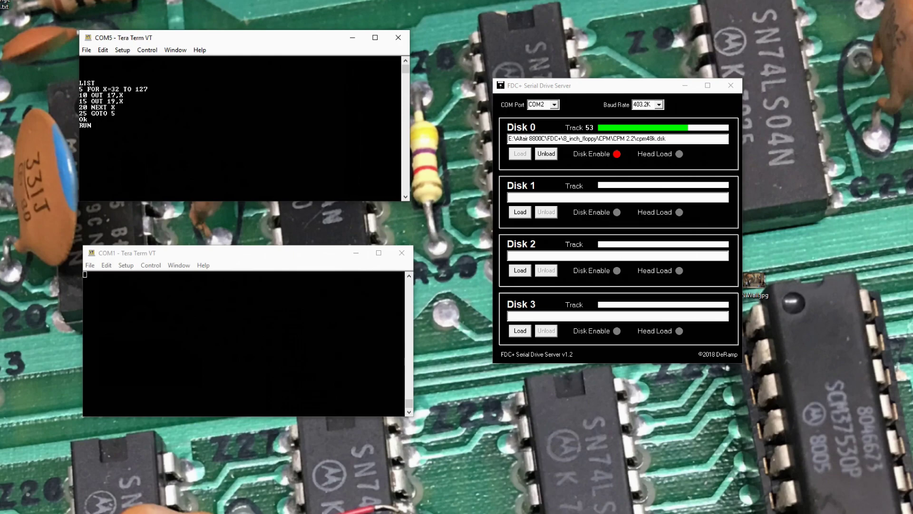
pyautogui.write('UN')
pyautogui.press('Return')
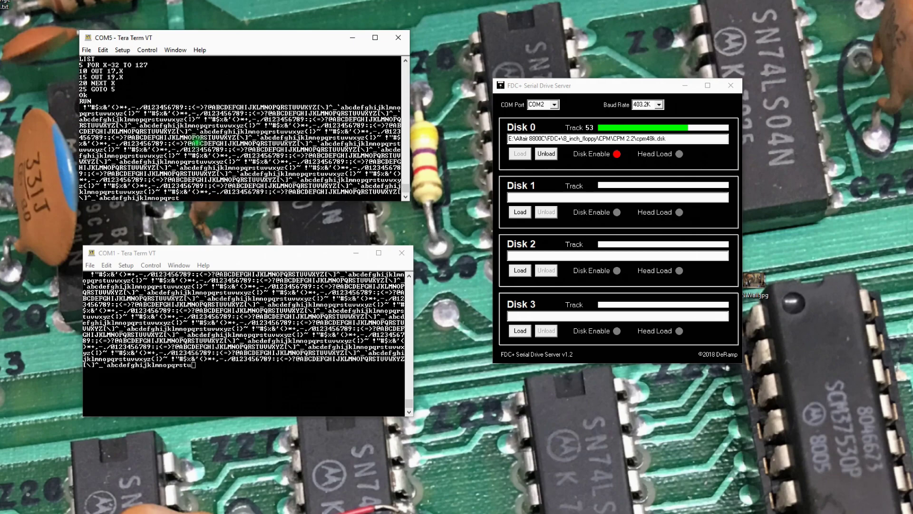
pyautogui.hotkey('ctrl', 'c')
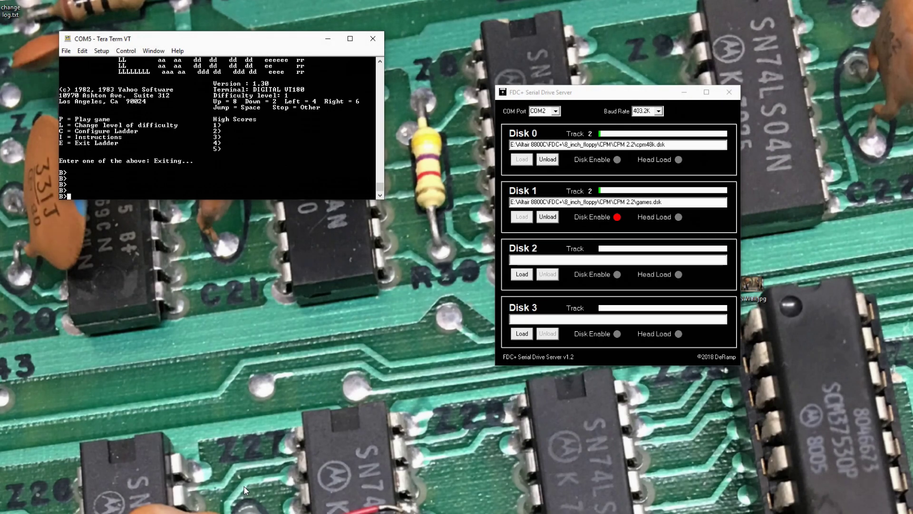
# List the directory of drive B at the CP/M prompt
pyautogui.write('DIR')
pyautogui.press('Return')
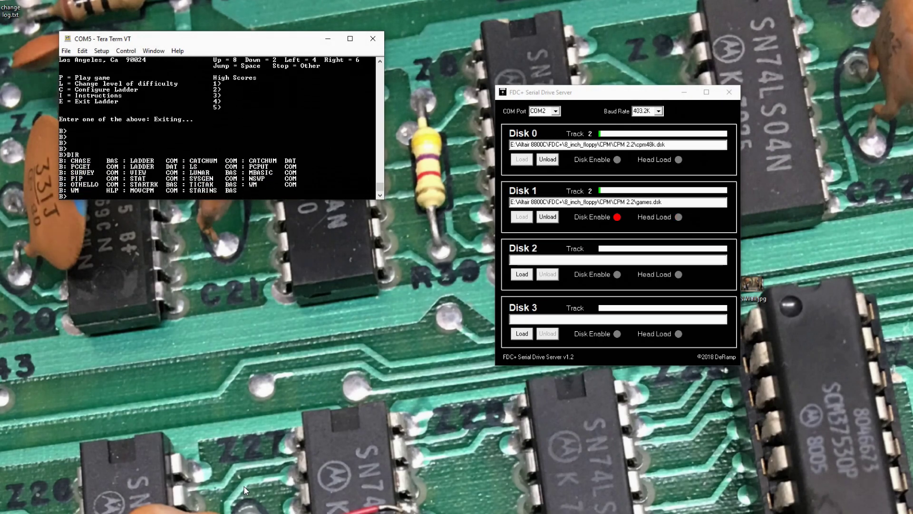